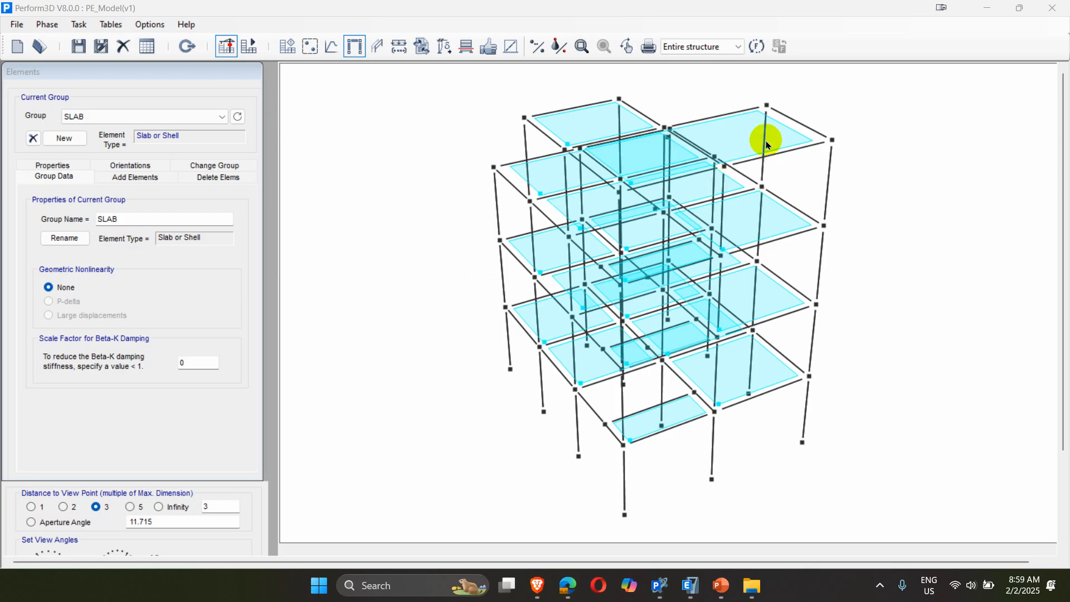
# Open the load case definitions in the analysis phase and review the available load case types.
pyautogui.click(226, 49)
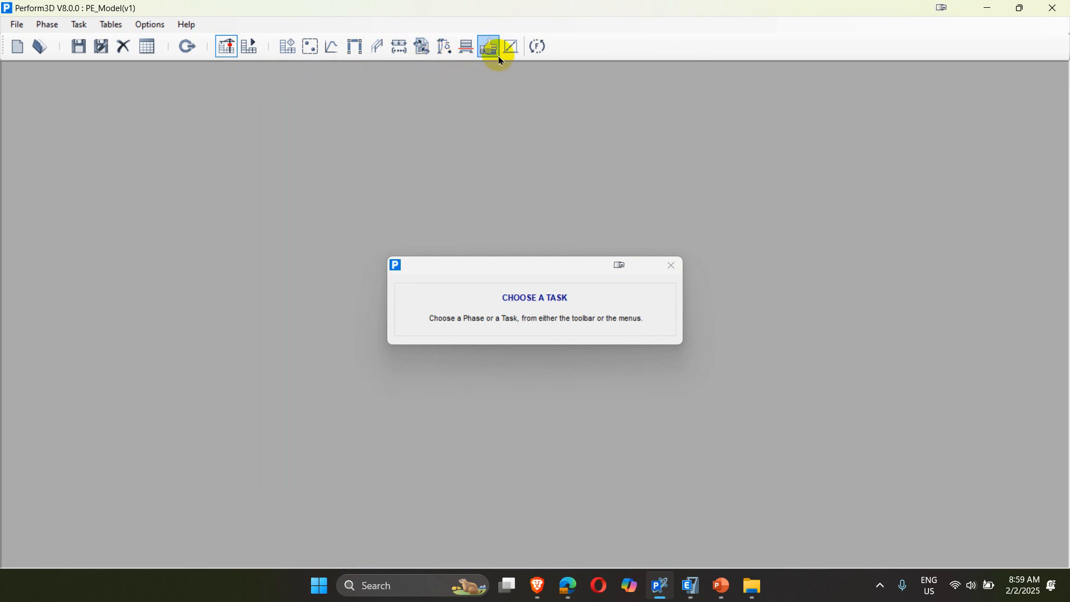
pyautogui.click(250, 48)
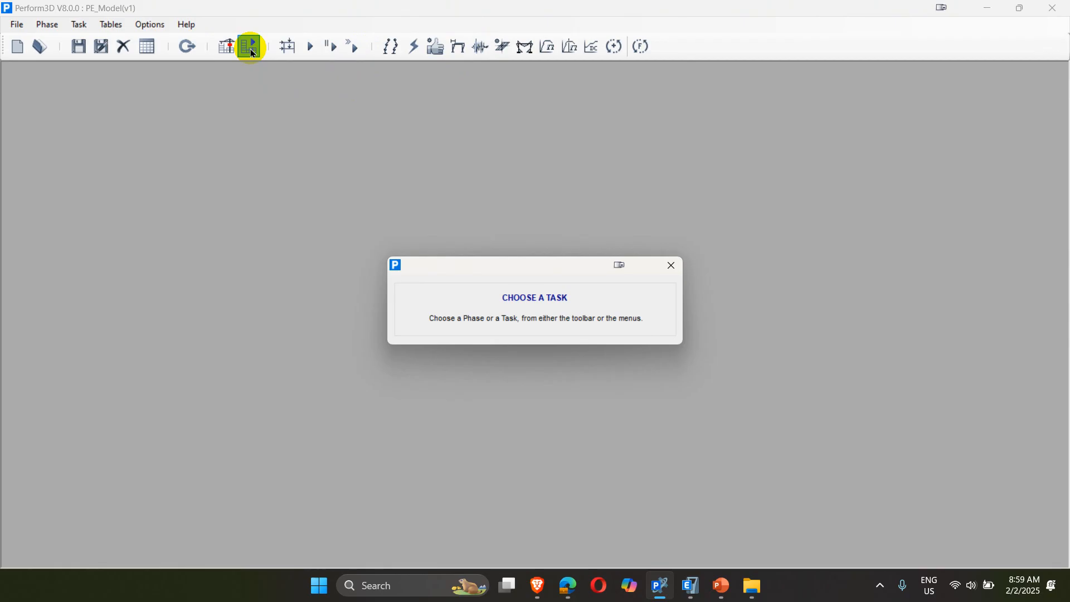
pyautogui.click(289, 46)
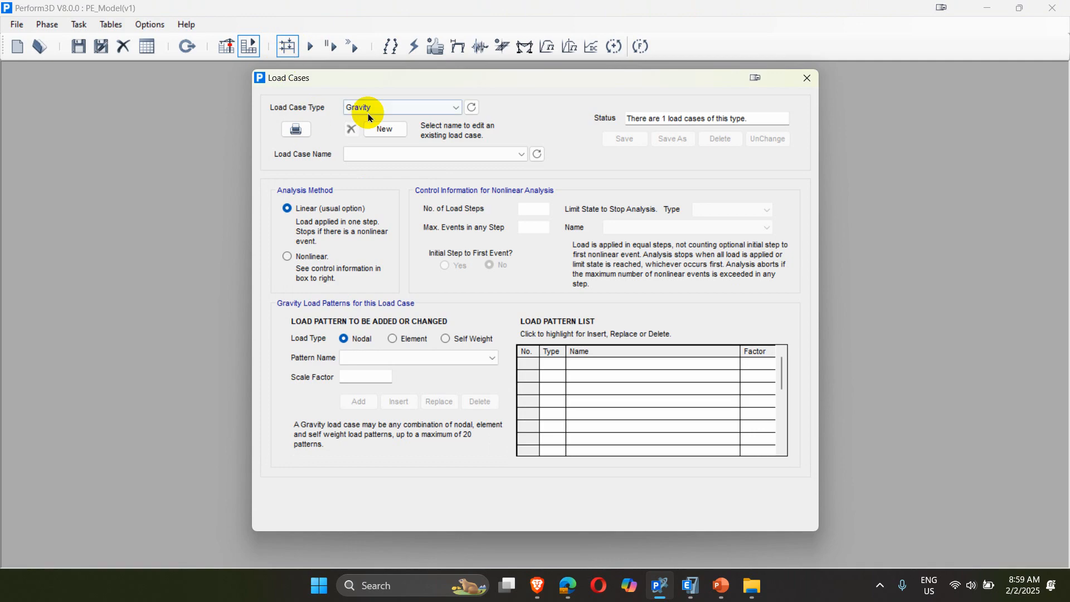
pyautogui.click(374, 108)
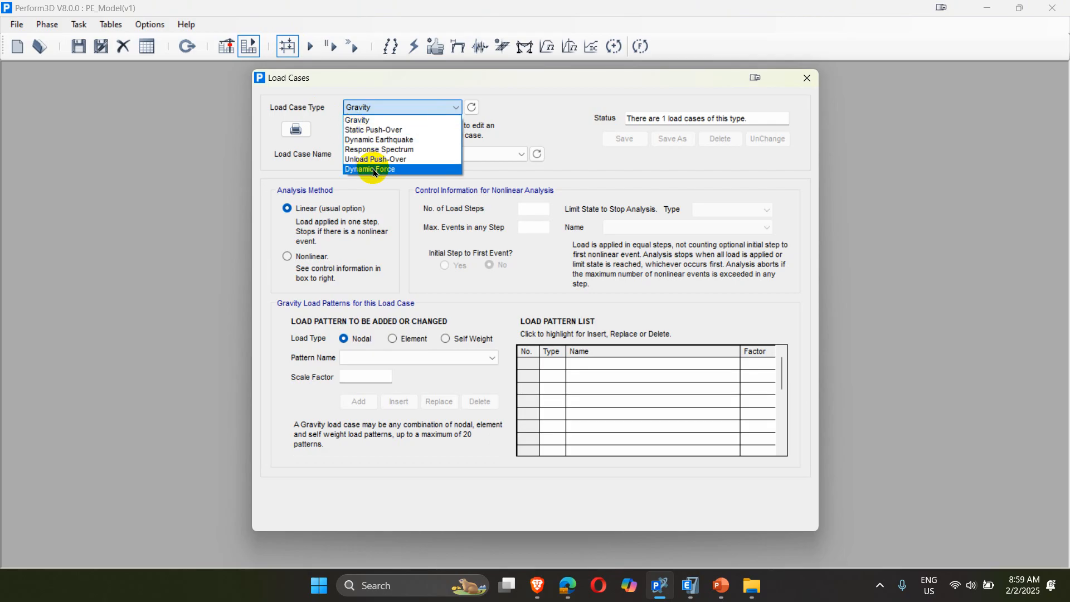
pyautogui.click(218, 137)
# Return to the modeling phase and look through the nodal, element and self weight load patterns.
pyautogui.click(227, 46)
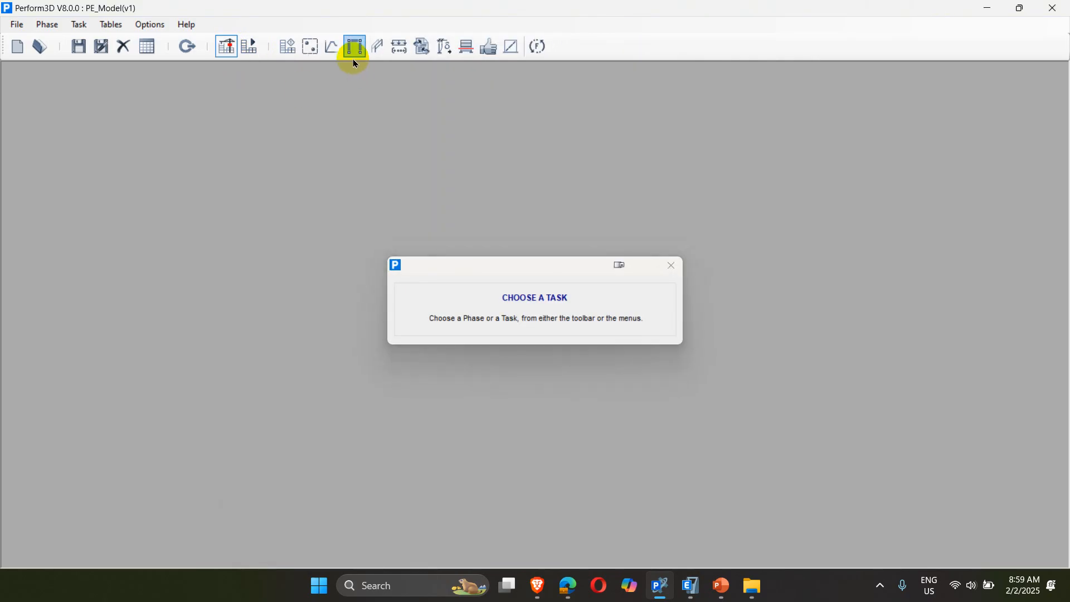
pyautogui.click(403, 51)
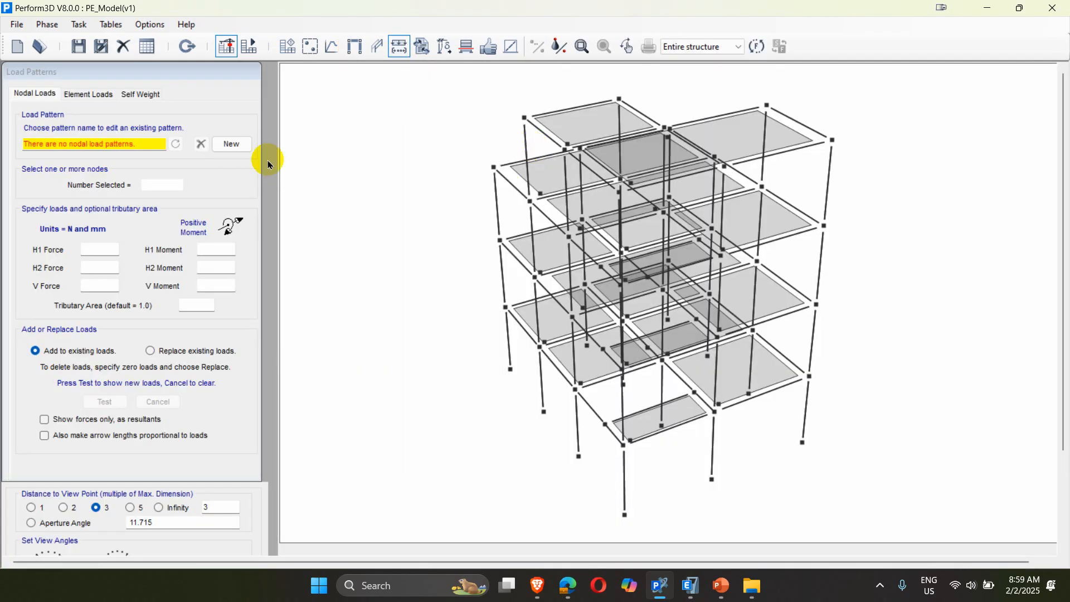
pyautogui.click(88, 94)
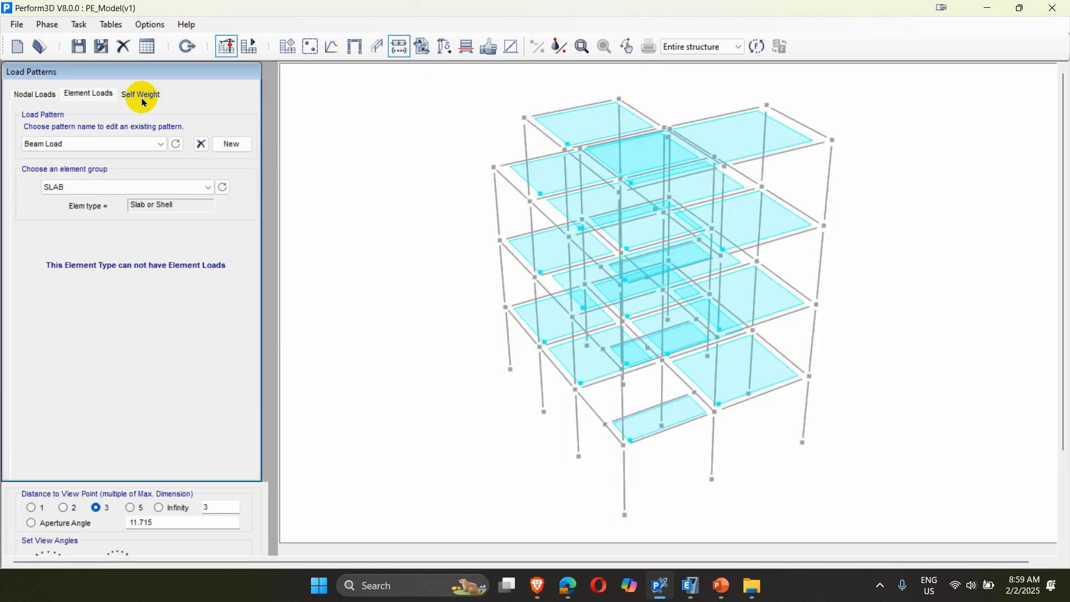
pyautogui.click(141, 95)
pyautogui.click(35, 94)
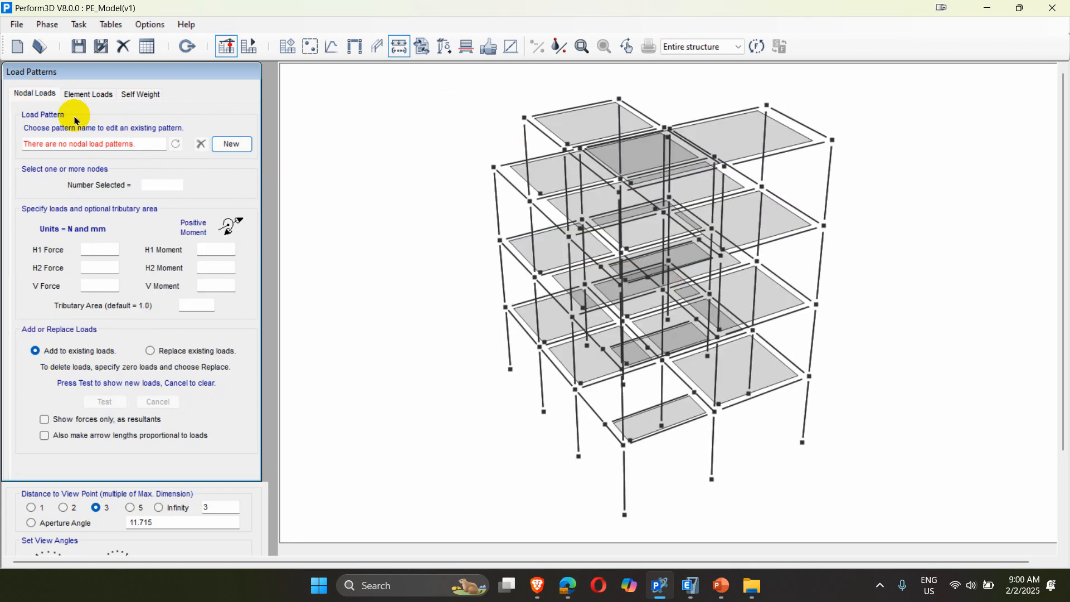
pyautogui.click(86, 96)
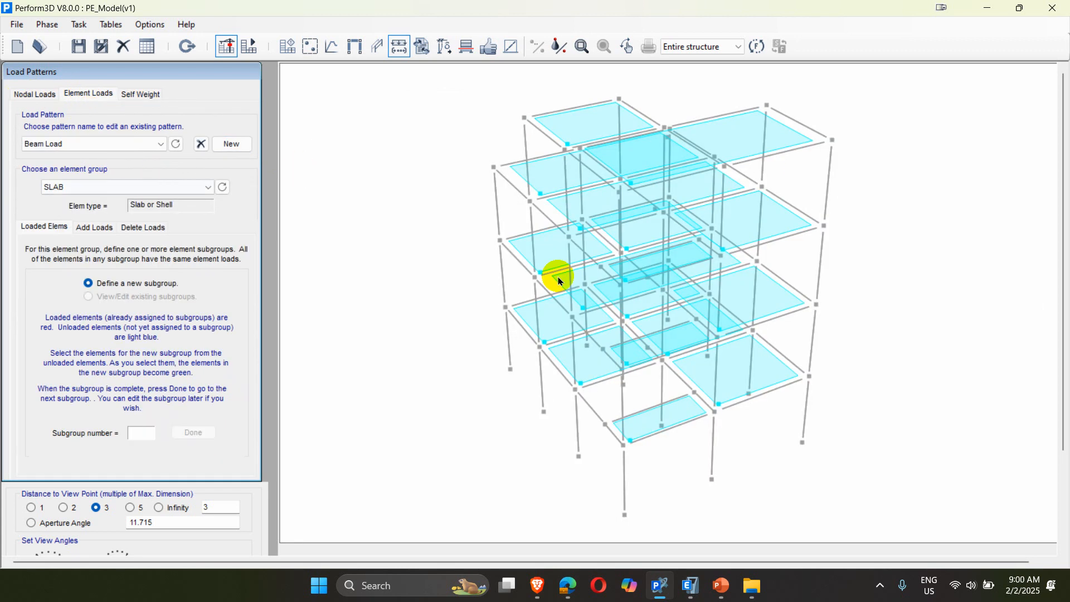
# Examine the loaded elements and the gravity distributed load of subgroup 1 of Beams 1F in the Beam Load pattern.
pyautogui.click(167, 187)
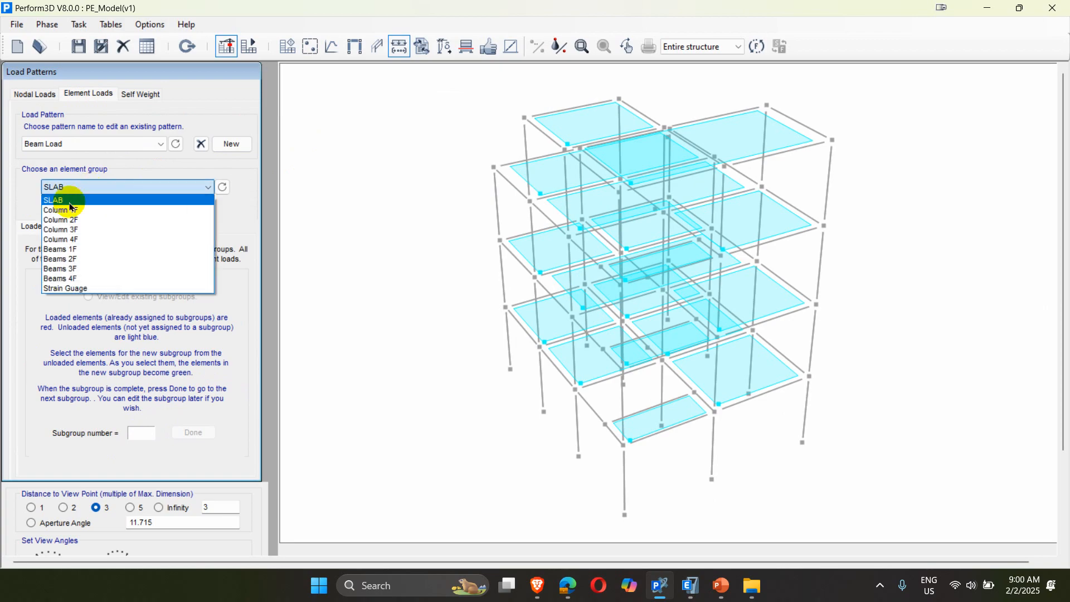
pyautogui.click(67, 203)
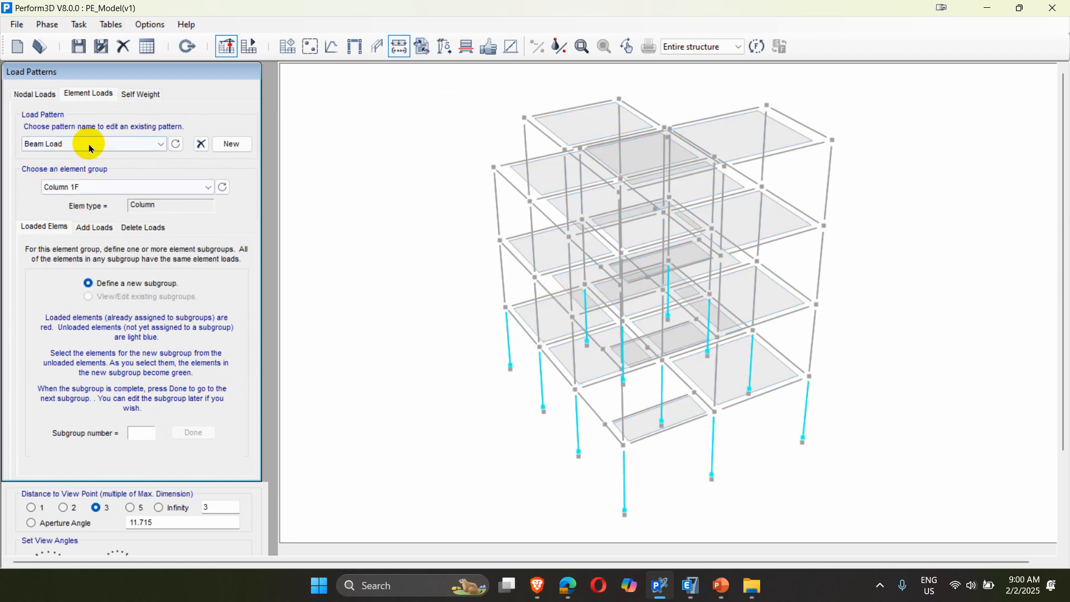
pyautogui.click(72, 188)
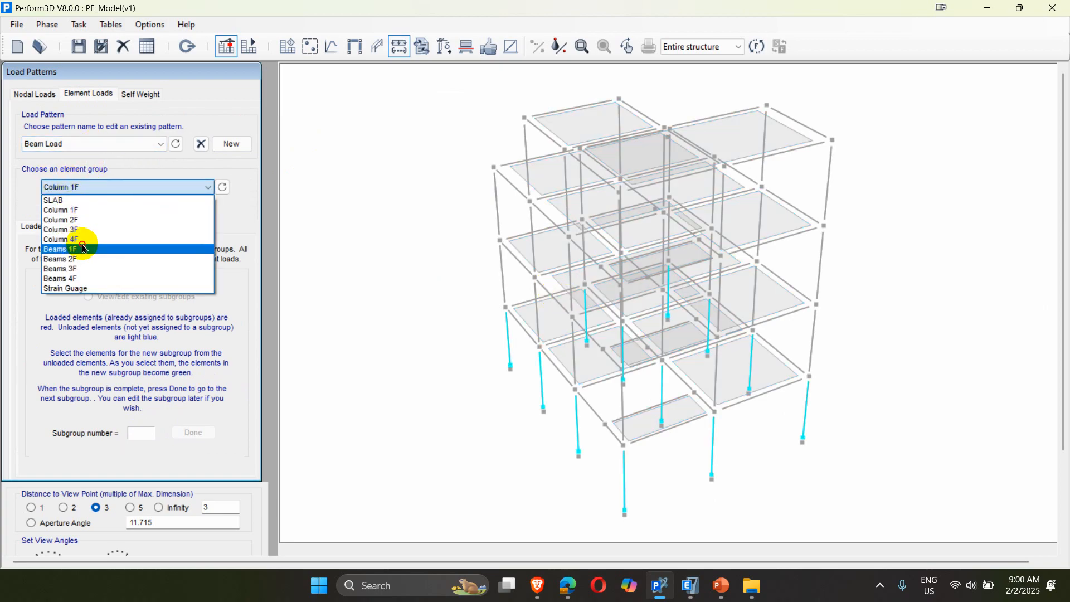
pyautogui.click(61, 249)
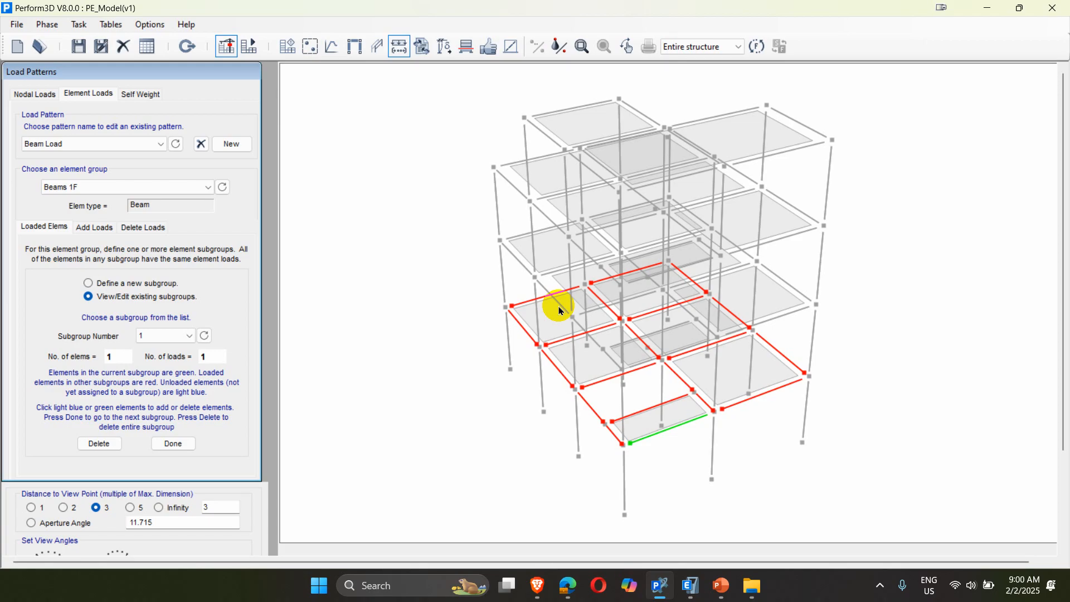
pyautogui.click(141, 93)
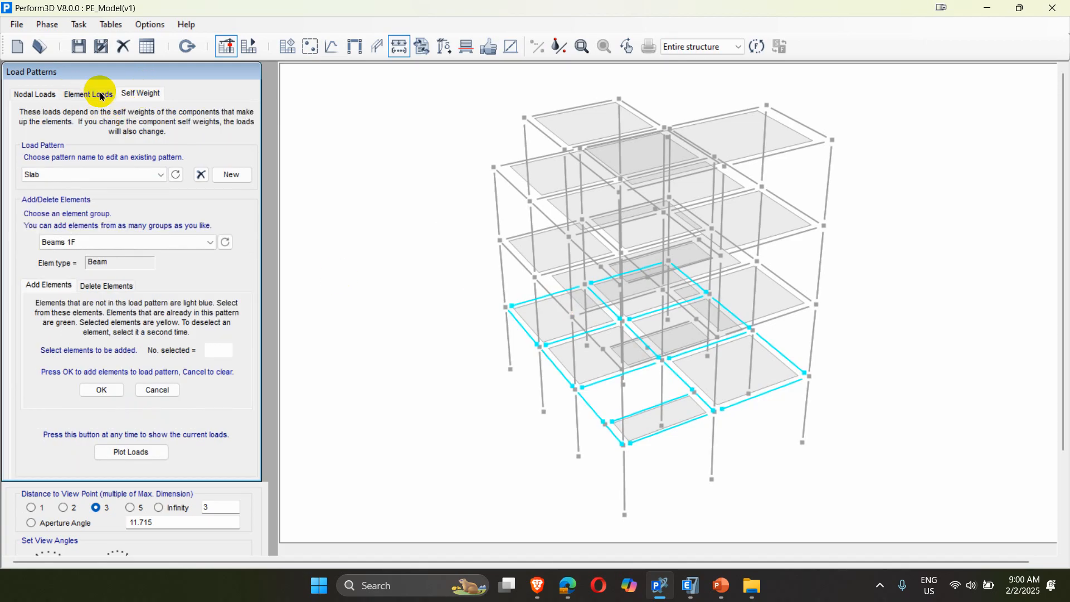
pyautogui.click(89, 93)
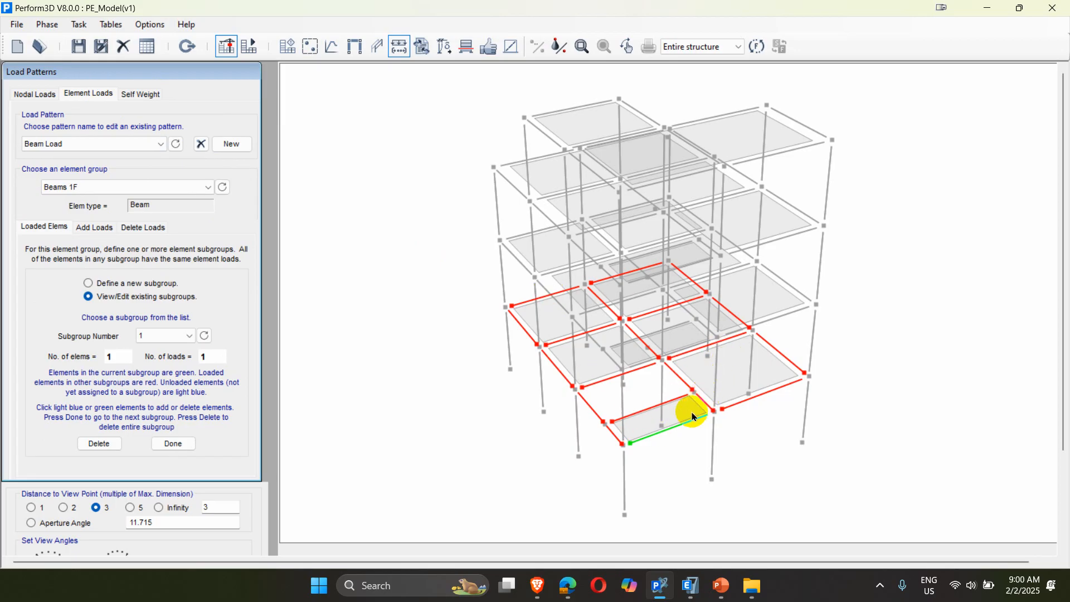
pyautogui.click(91, 225)
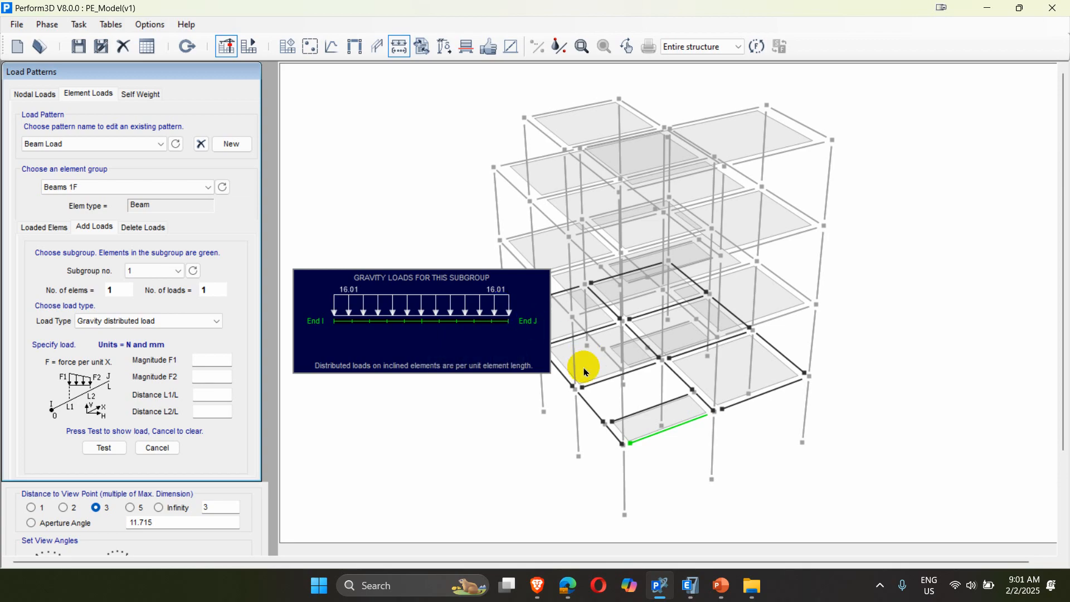
pyautogui.click(83, 146)
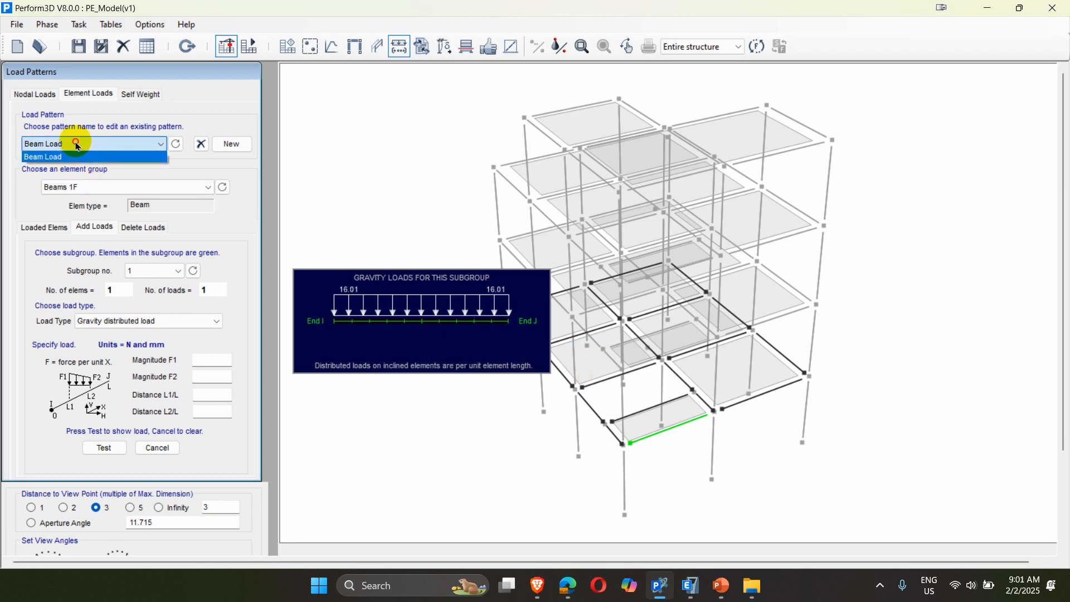
pyautogui.click(85, 156)
# Review the BEam self weight load pattern across the beam element groups from Beams 1F to Beams 4F.
pyautogui.click(141, 94)
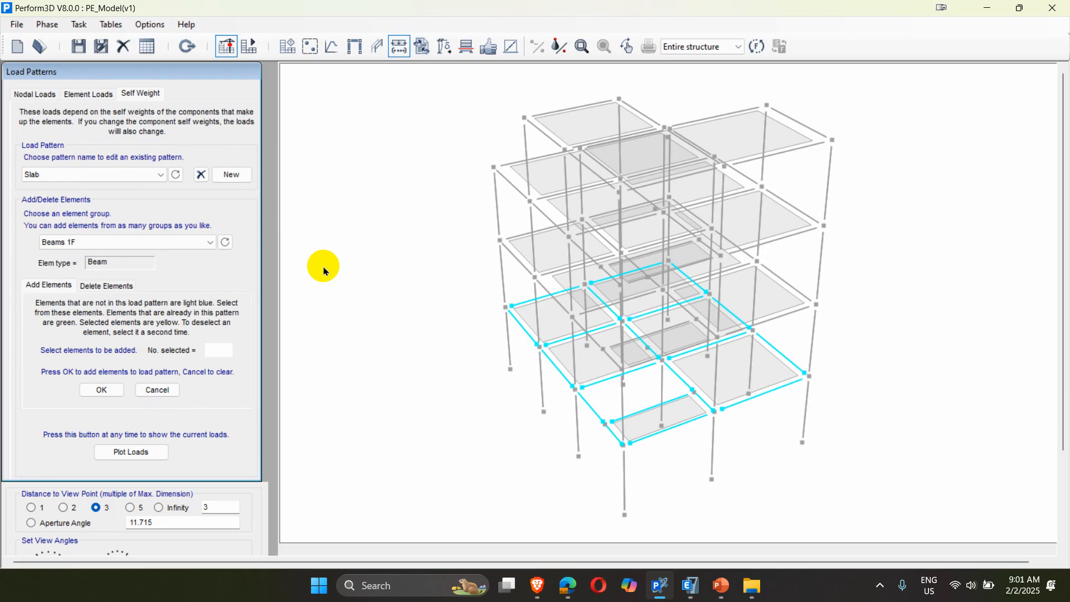
pyautogui.click(74, 241)
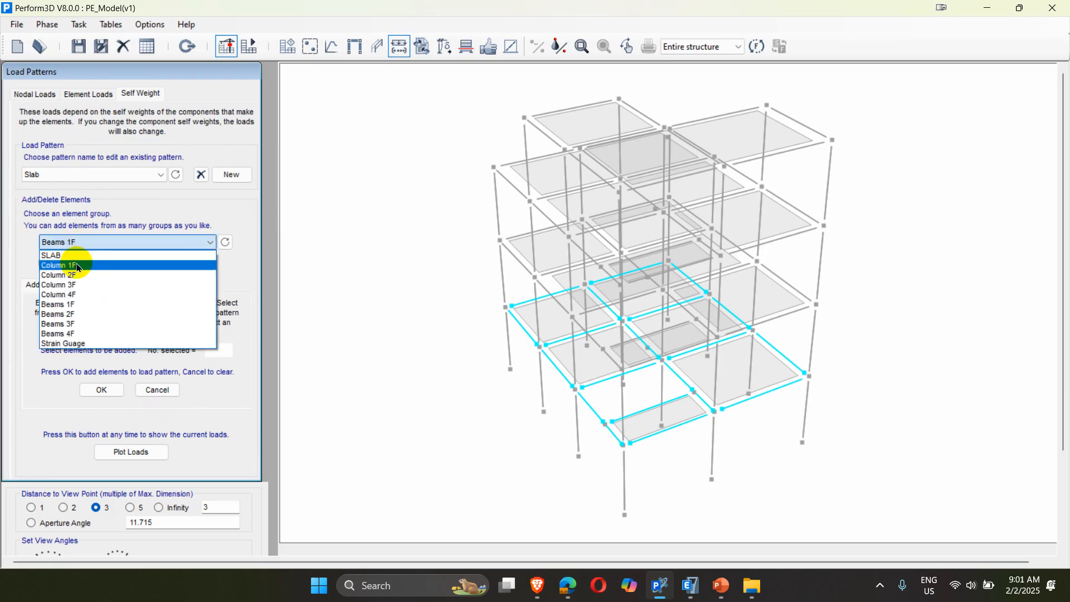
pyautogui.click(77, 266)
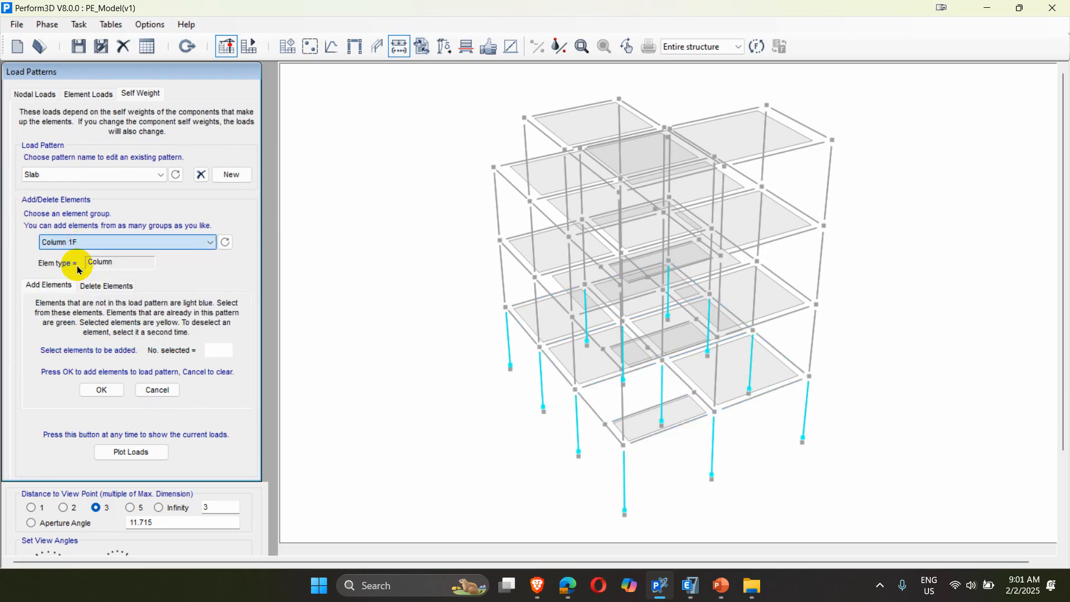
pyautogui.click(85, 175)
pyautogui.click(66, 188)
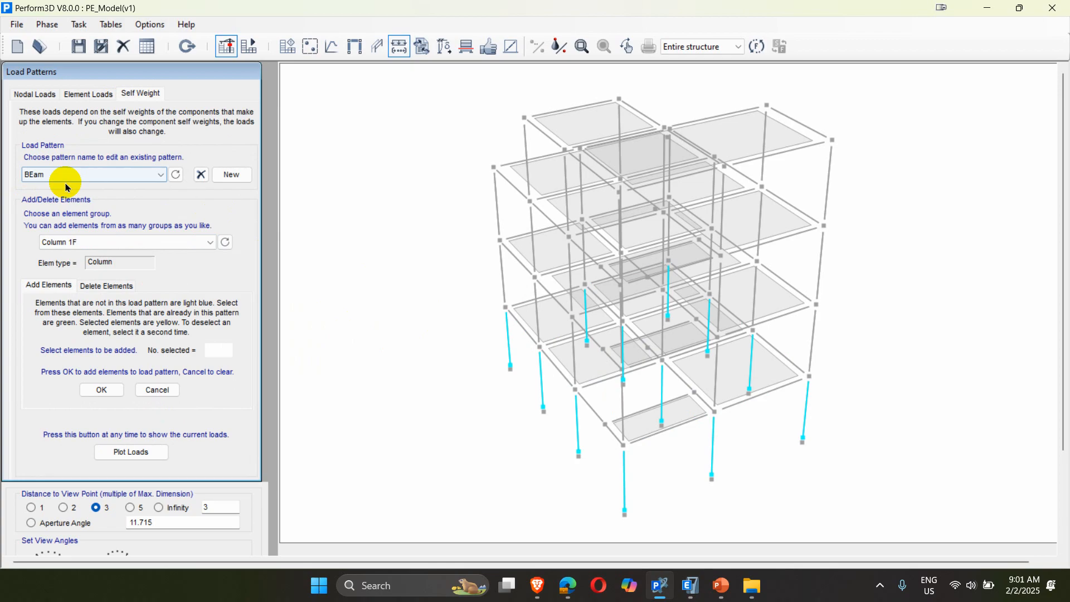
pyautogui.click(68, 241)
pyautogui.click(81, 302)
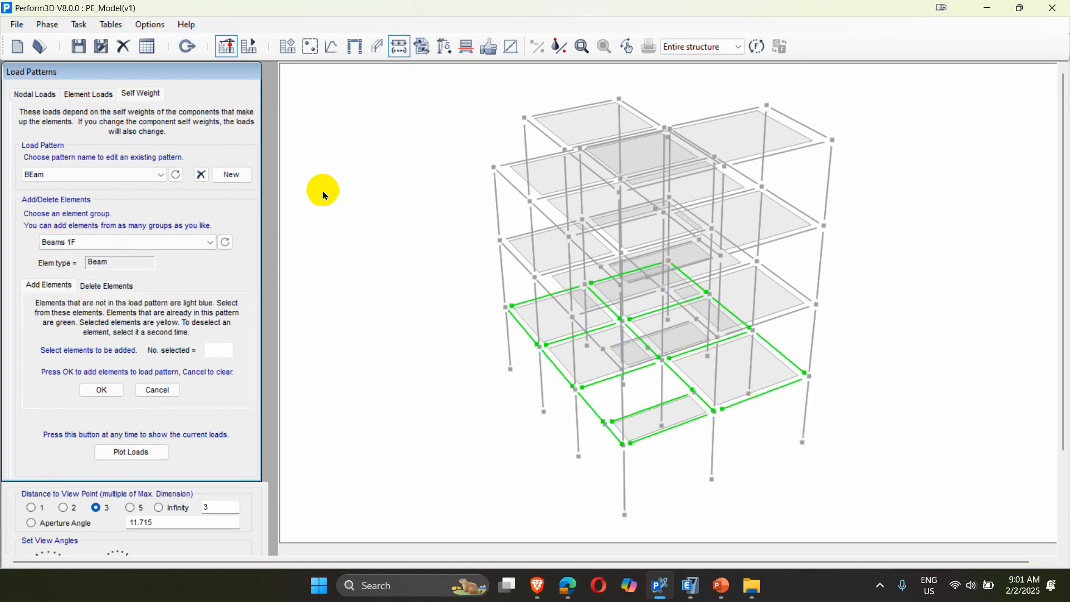
pyautogui.click(224, 243)
pyautogui.click(225, 243)
pyautogui.click(224, 243)
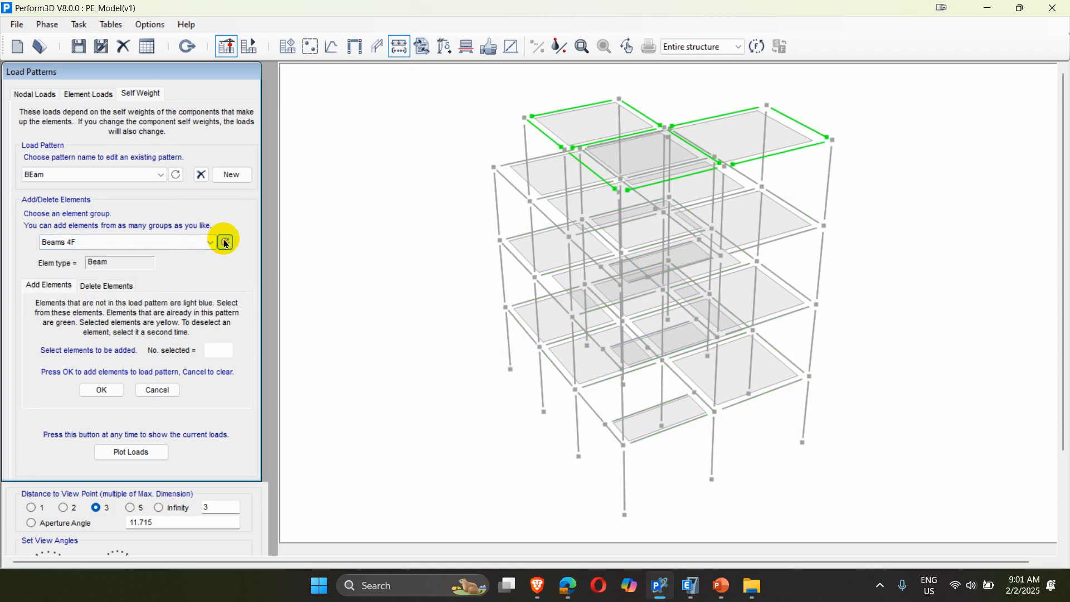
pyautogui.click(225, 243)
# Review the column self weight load pattern across the column element groups, starting from Column 1F.
pyautogui.click(35, 175)
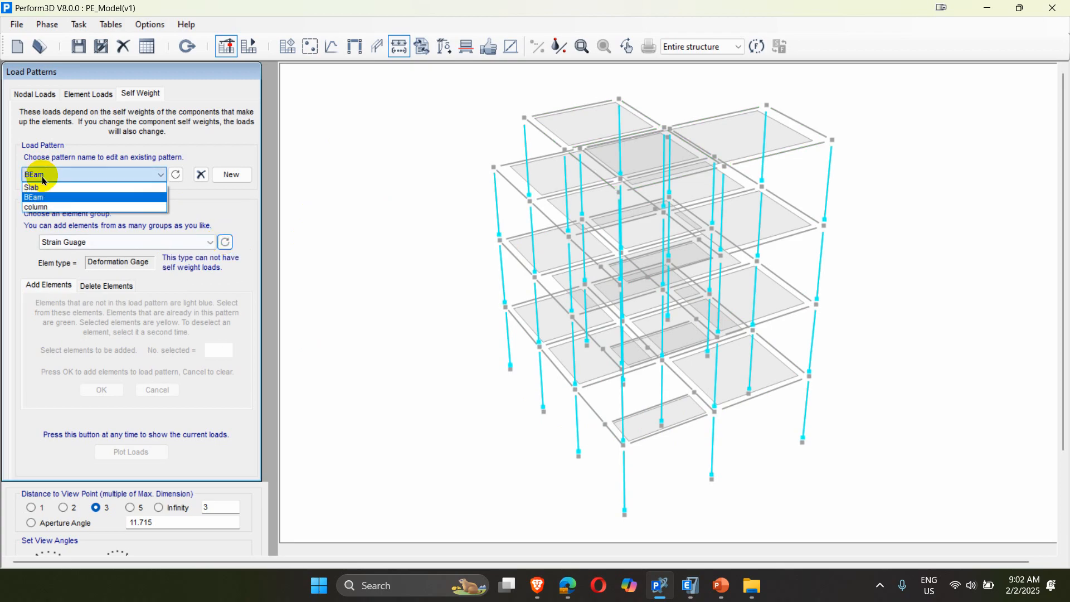
pyautogui.click(38, 204)
pyautogui.click(84, 242)
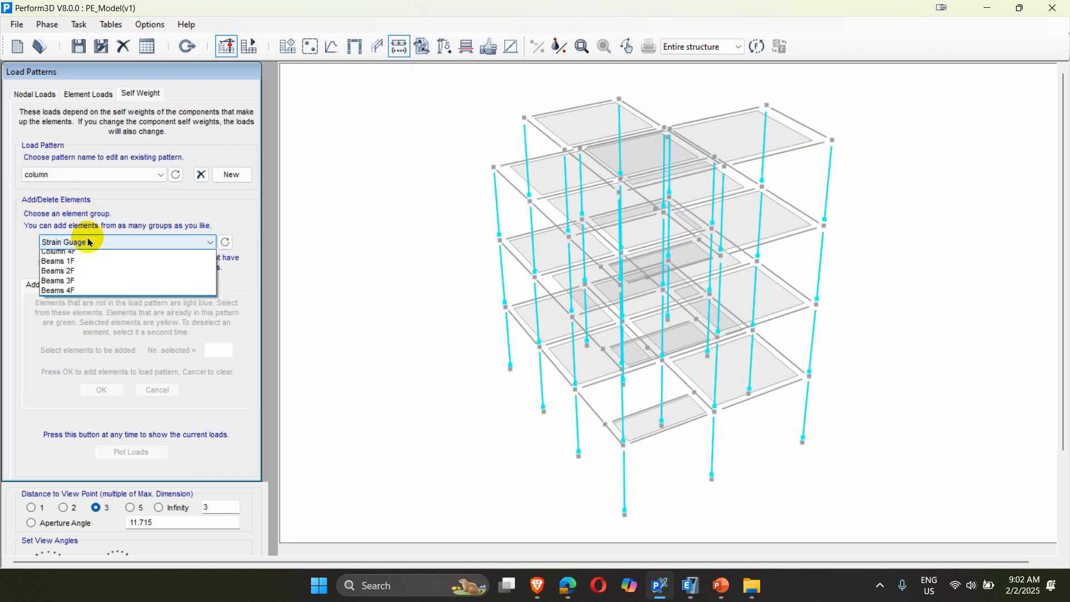
pyautogui.click(82, 266)
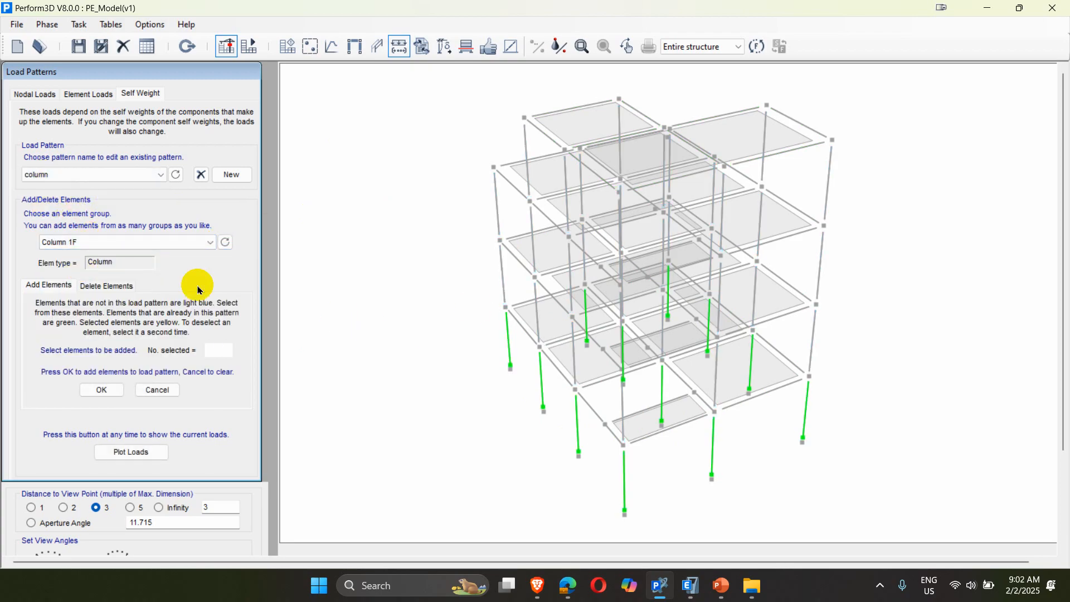
pyautogui.click(225, 242)
pyautogui.click(224, 242)
pyautogui.click(225, 242)
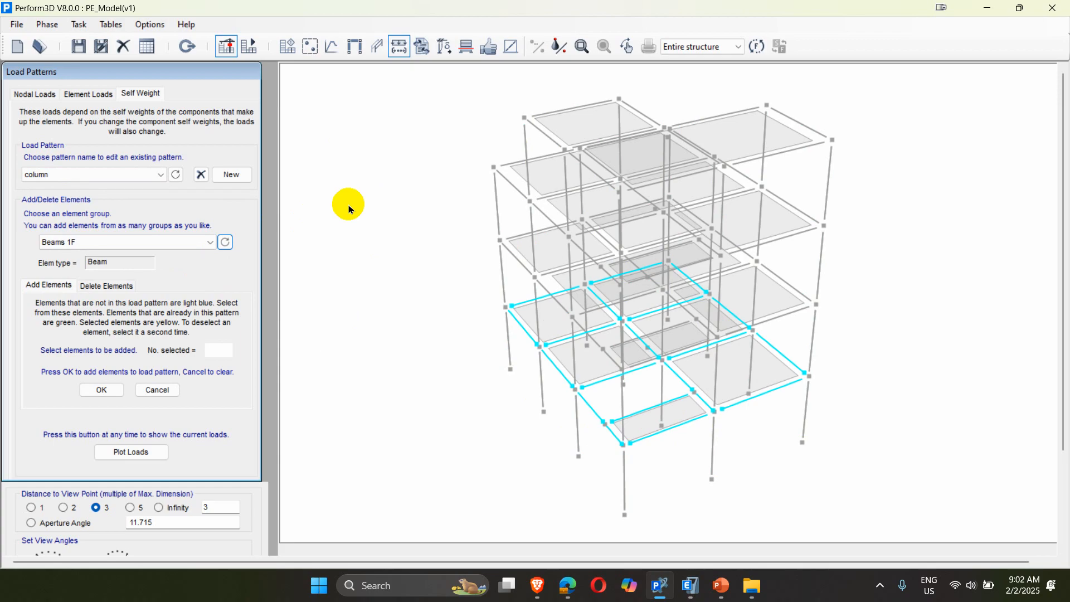
# Create a new load case of type Gravity named "Gravity Load" in the analysis phase.
pyautogui.click(250, 48)
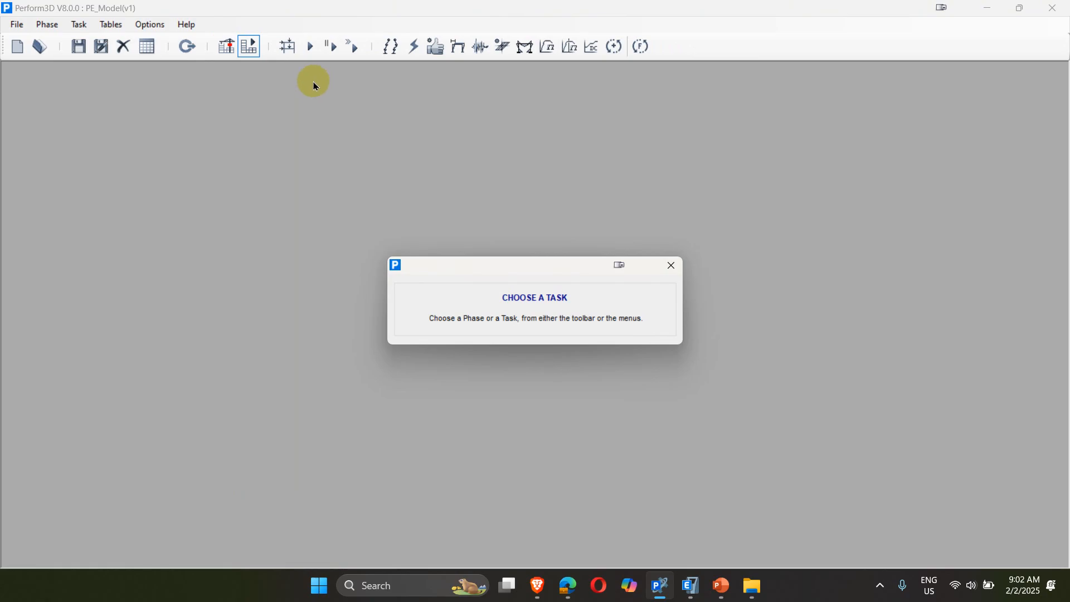
pyautogui.click(287, 47)
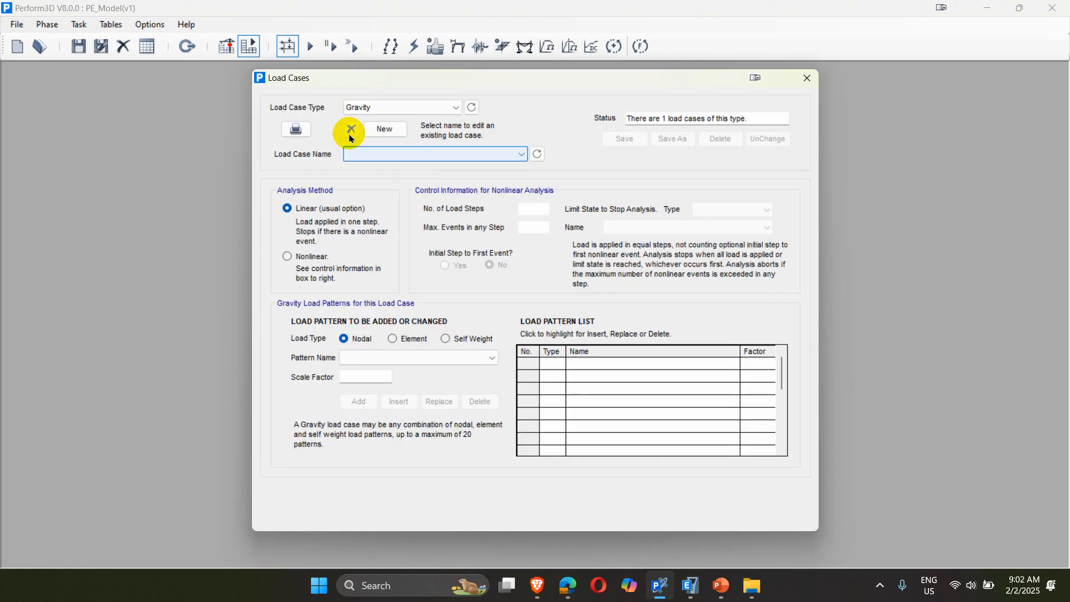
pyautogui.click(381, 108)
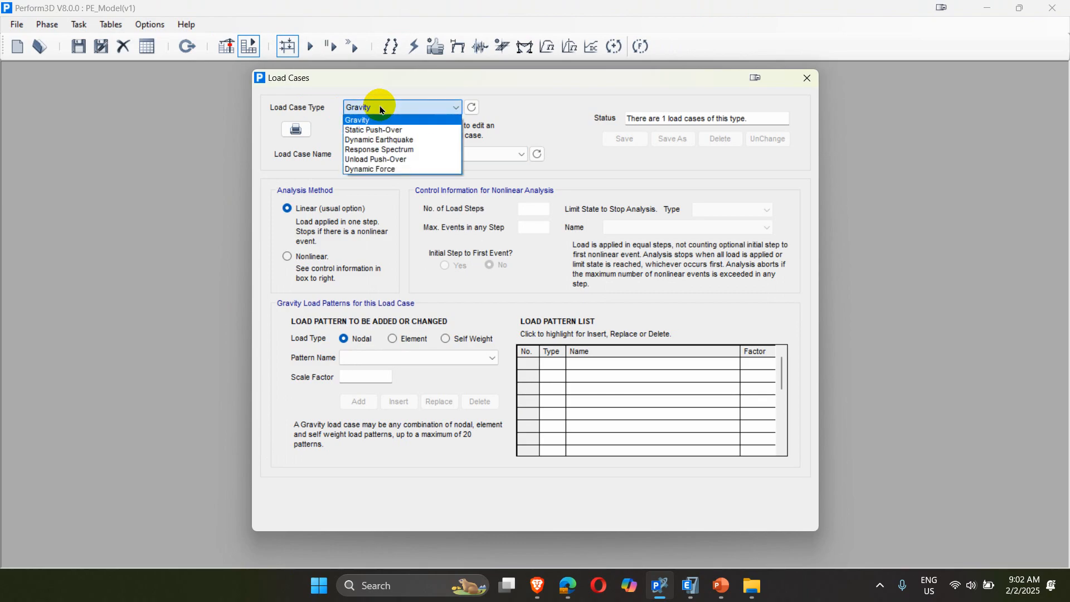
pyautogui.click(373, 202)
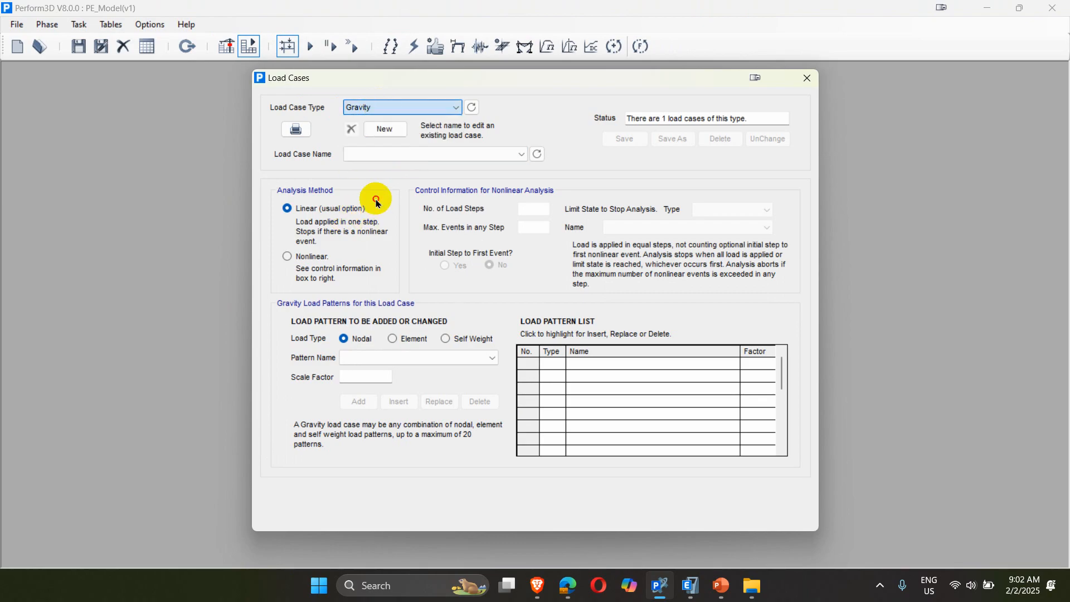
pyautogui.click(392, 132)
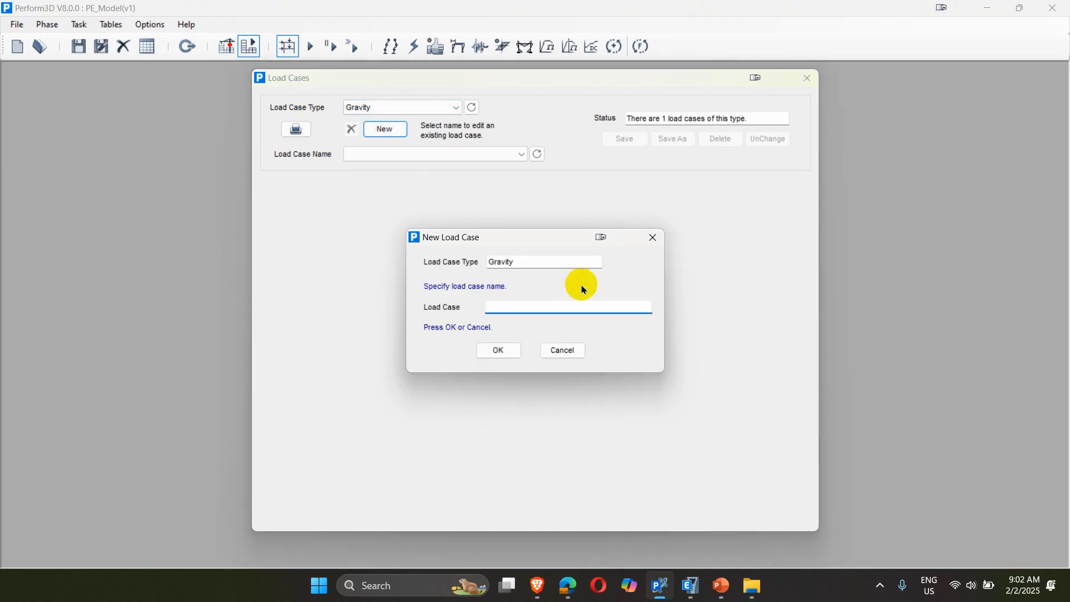
pyautogui.write('Gravity Load')
pyautogui.press('BackSpace')
pyautogui.press('BackSpace')
pyautogui.press('BackSpace')
pyautogui.write('oad')
pyautogui.click(499, 350)
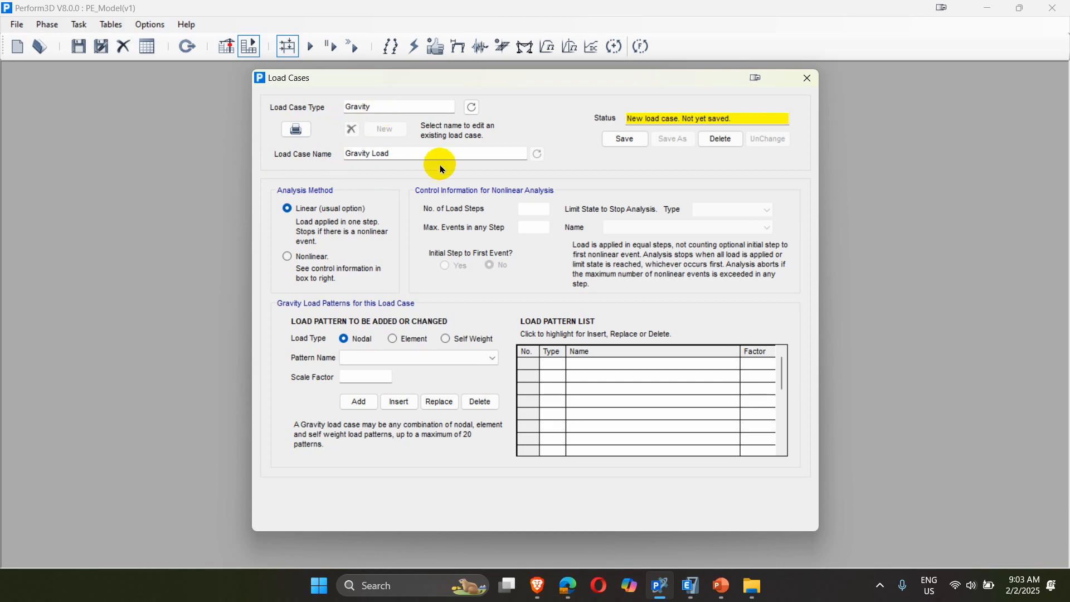
# Set the Gravity Load case to nonlinear analysis with 50 load steps and a maximum of 200 events in any step.
pyautogui.click(305, 268)
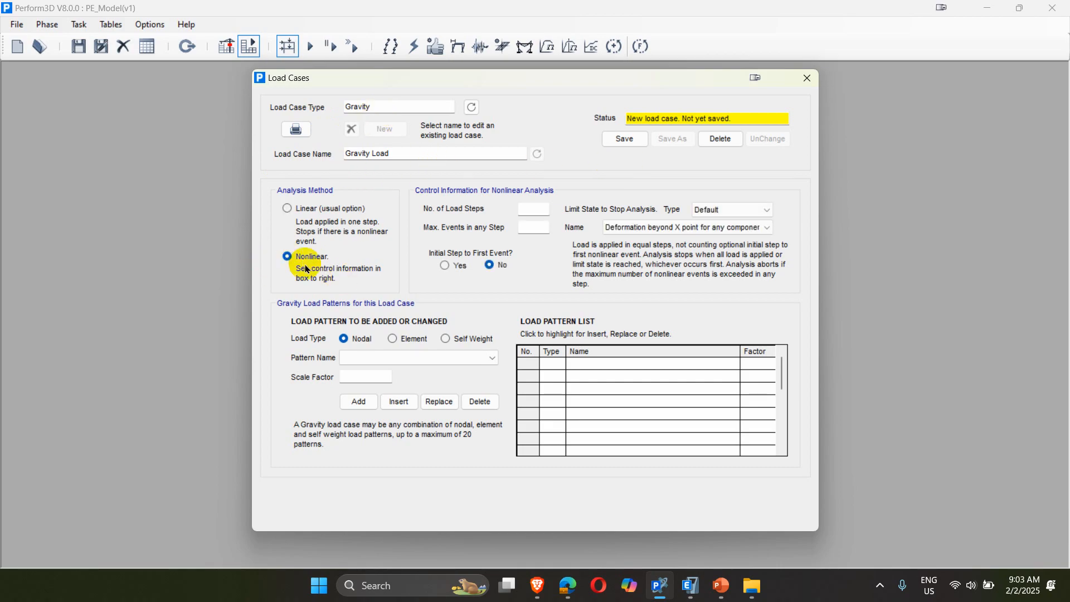
pyautogui.click(534, 210)
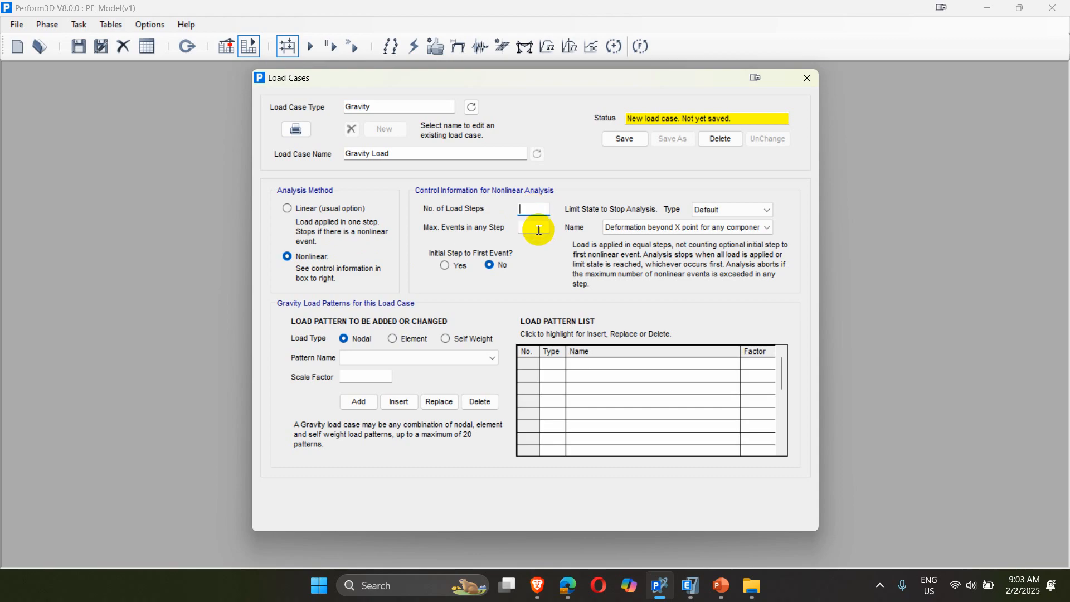
pyautogui.write('50')
pyautogui.click(537, 230)
pyautogui.write('200')
pyautogui.moveTo(539, 227); pyautogui.dragTo(515, 212)
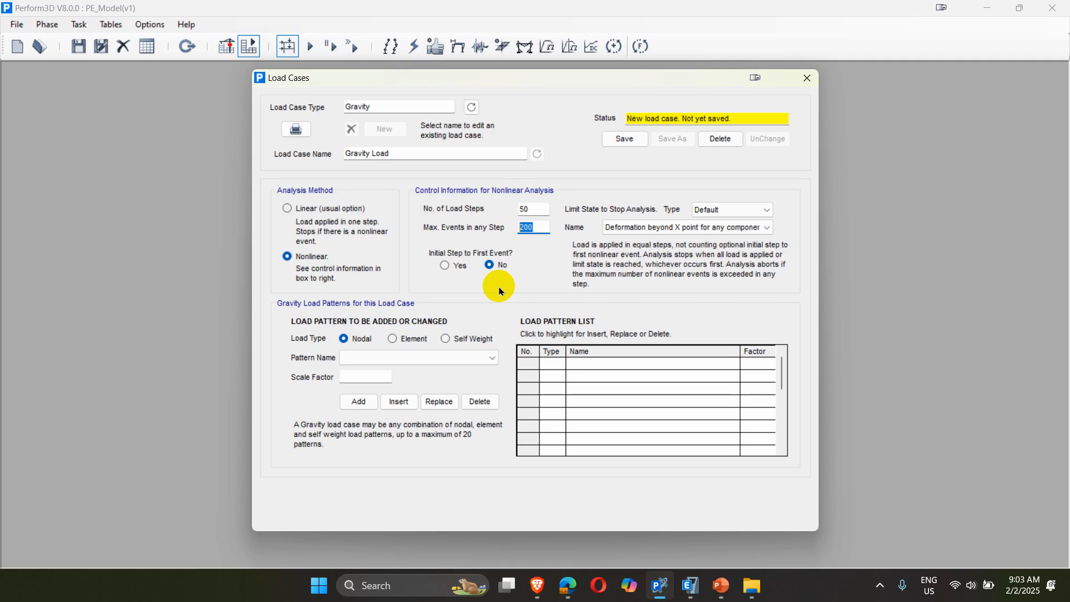
pyautogui.doubleClick(529, 210)
pyautogui.moveTo(539, 228); pyautogui.dragTo(515, 223)
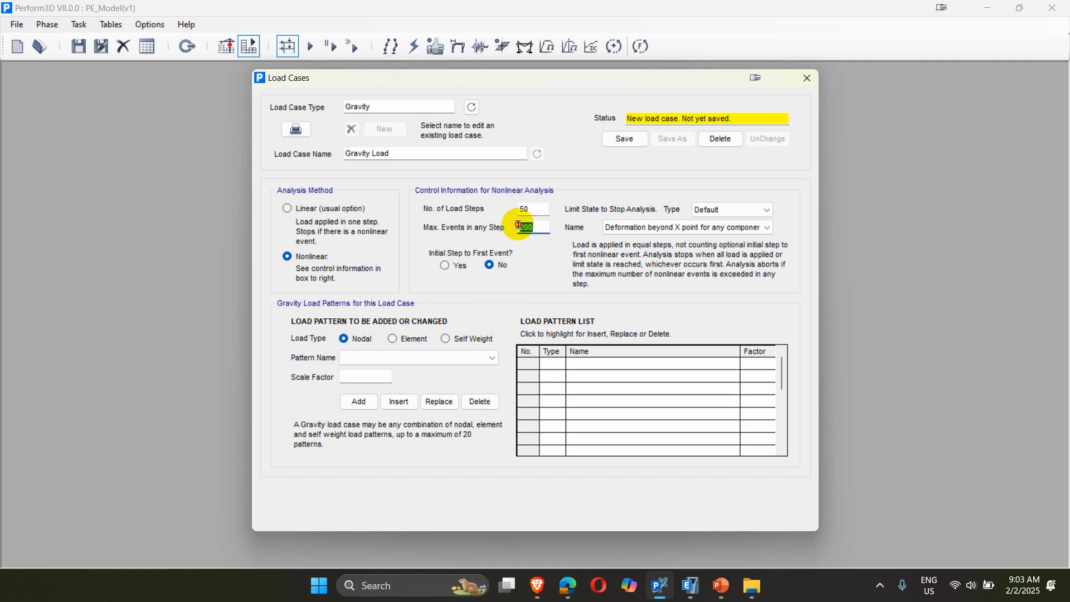
pyautogui.click(531, 209)
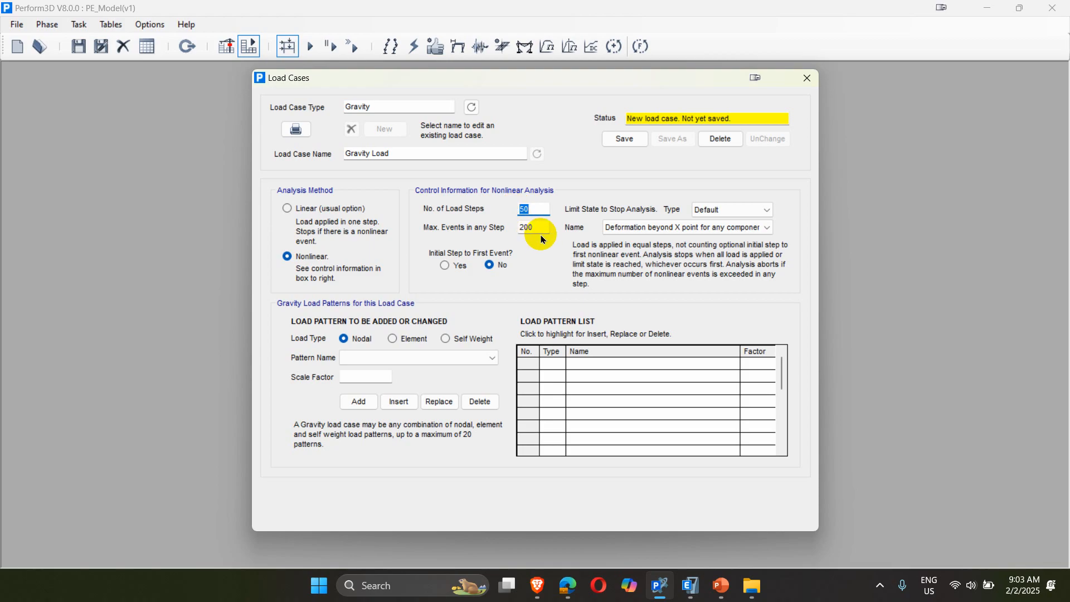
pyautogui.click(539, 227)
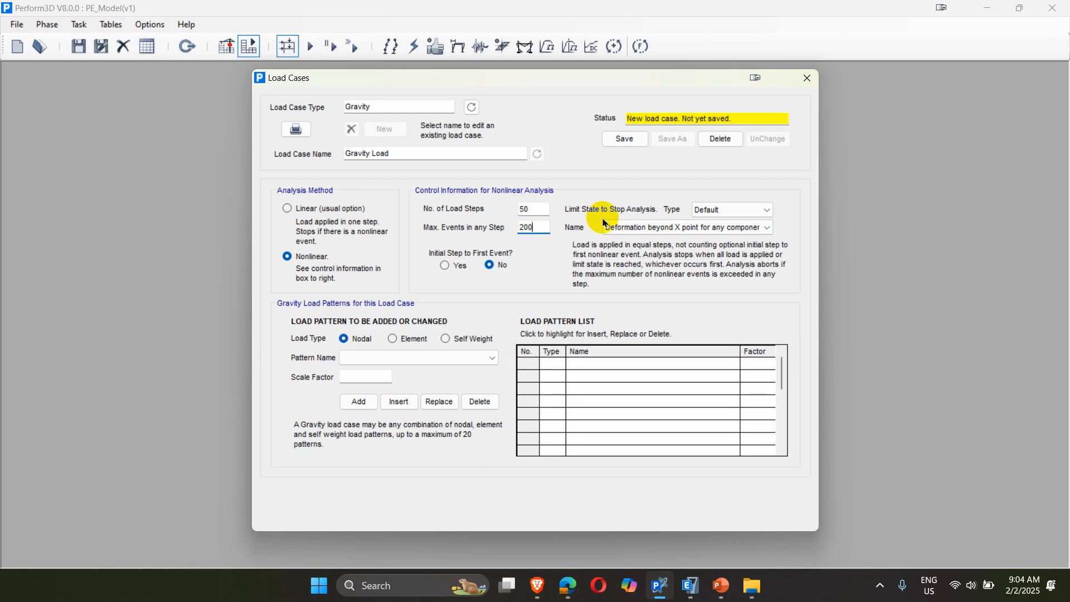
# Set the limit state that stops the analysis to type Drift with the name DRIFT.
pyautogui.click(725, 210)
pyautogui.click(712, 247)
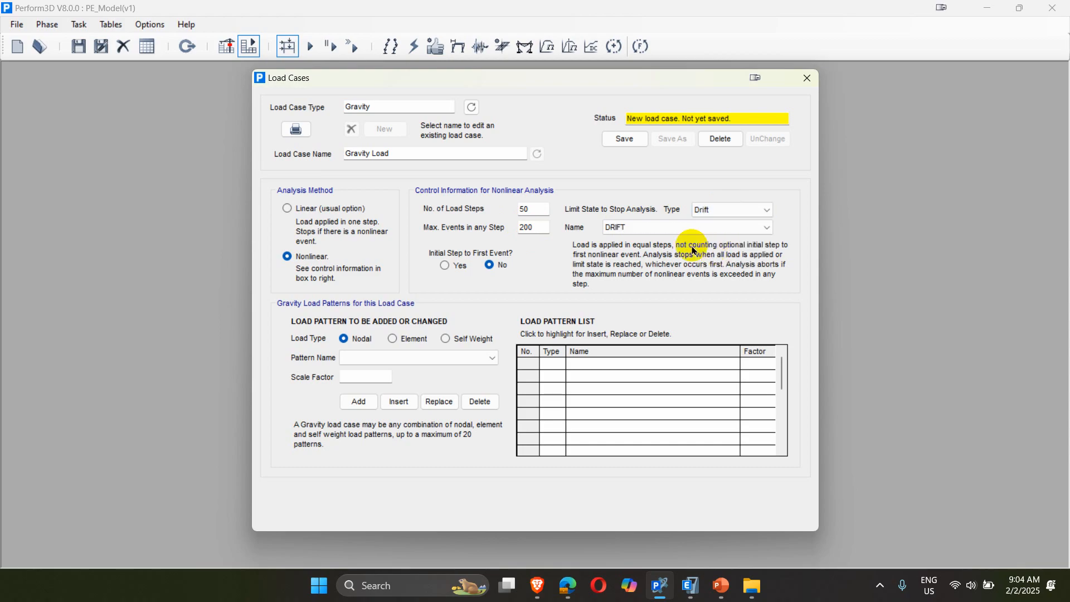
pyautogui.click(664, 228)
pyautogui.click(659, 234)
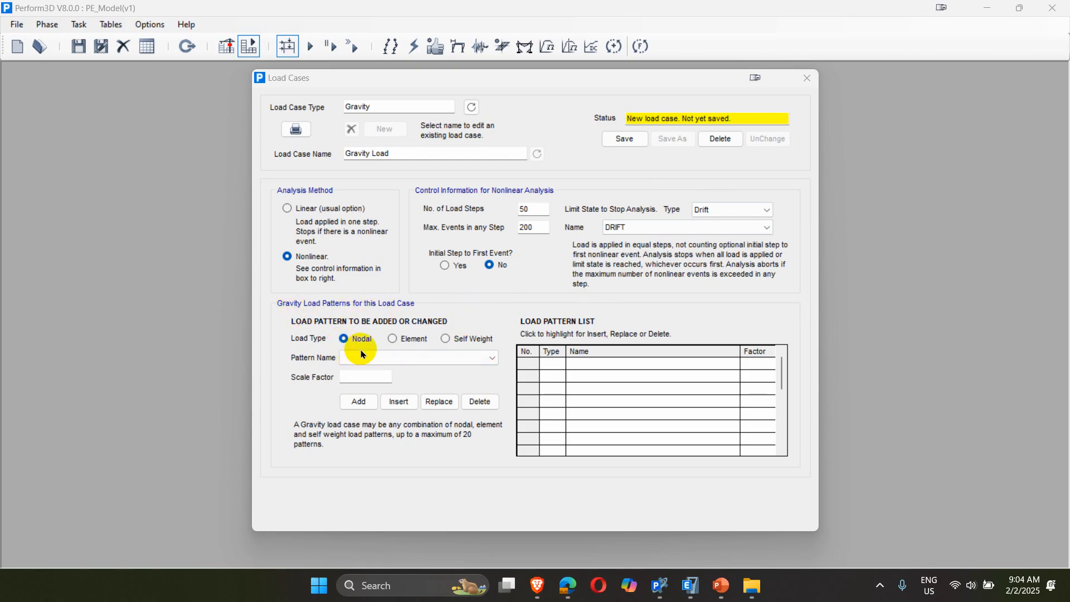
# Add the Beam Load element load pattern to the load case with a scale factor of 1.
pyautogui.click(392, 339)
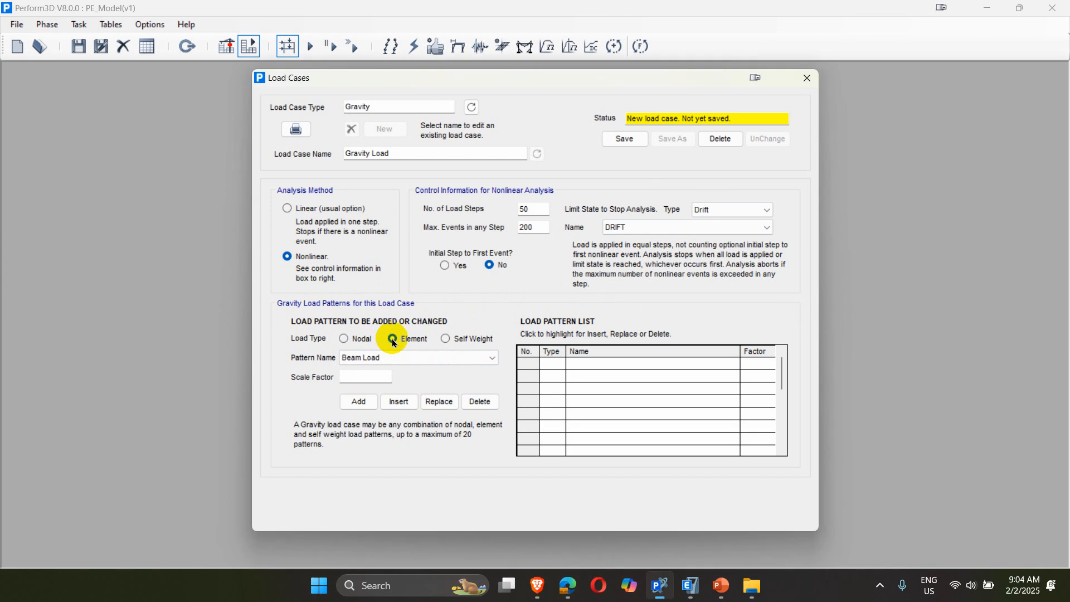
pyautogui.click(362, 376)
pyautogui.write('1')
pyautogui.click(356, 403)
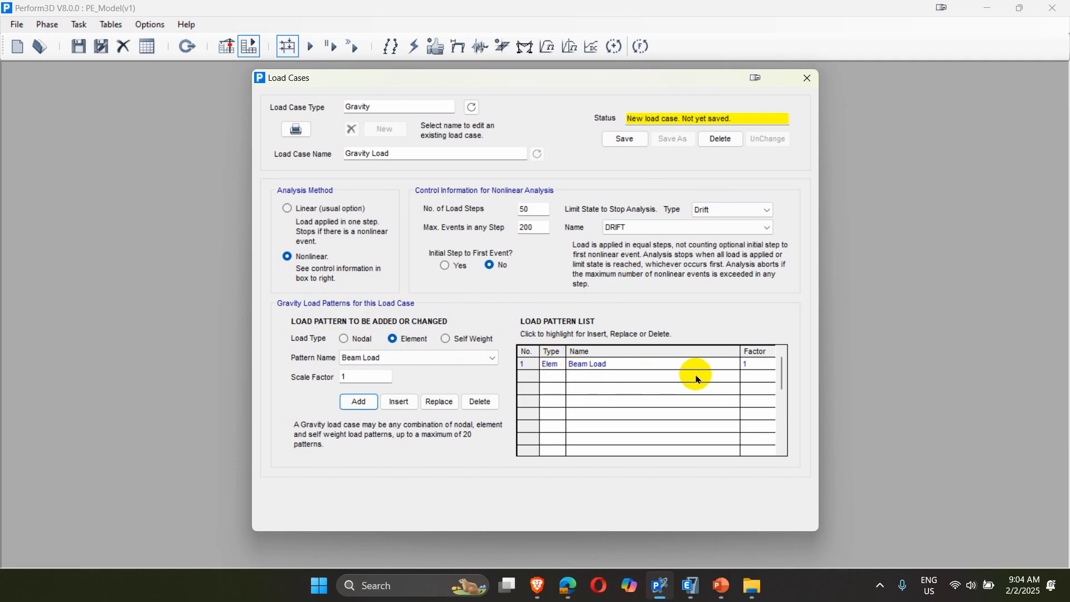
# Add the BEam and column self weight load patterns to the load case, each with a scale factor of 1.
pyautogui.click(446, 339)
pyautogui.click(379, 358)
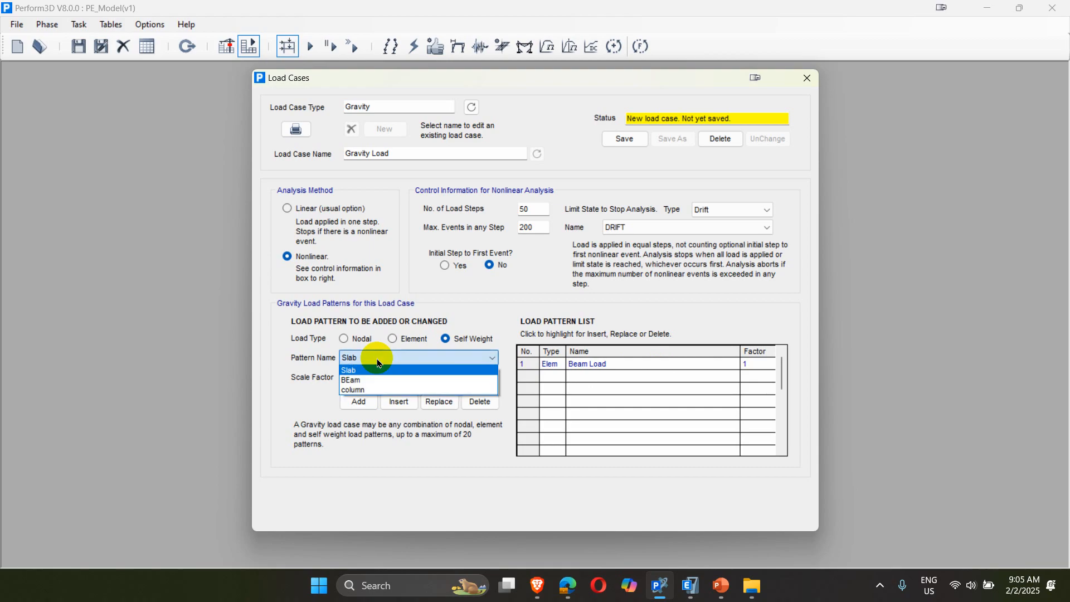
pyautogui.click(363, 374)
pyautogui.click(371, 399)
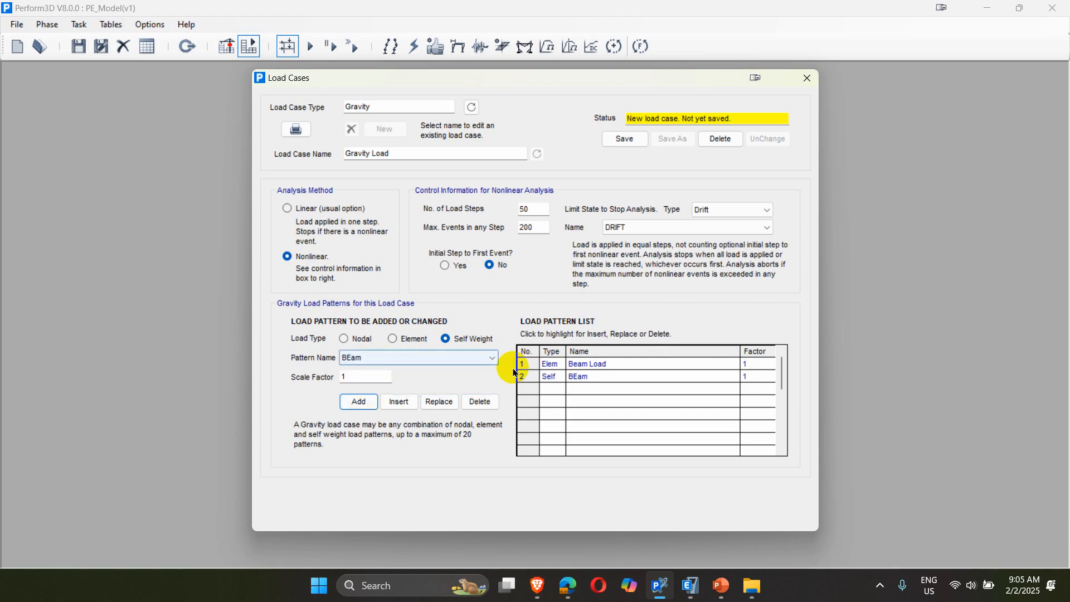
pyautogui.click(362, 358)
pyautogui.click(363, 385)
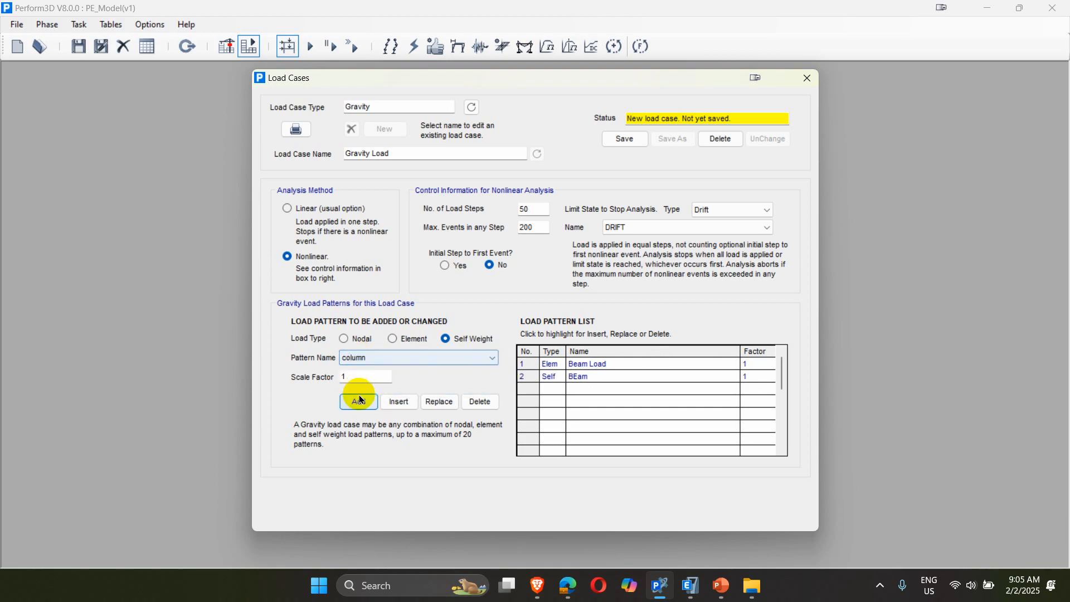
pyautogui.click(358, 401)
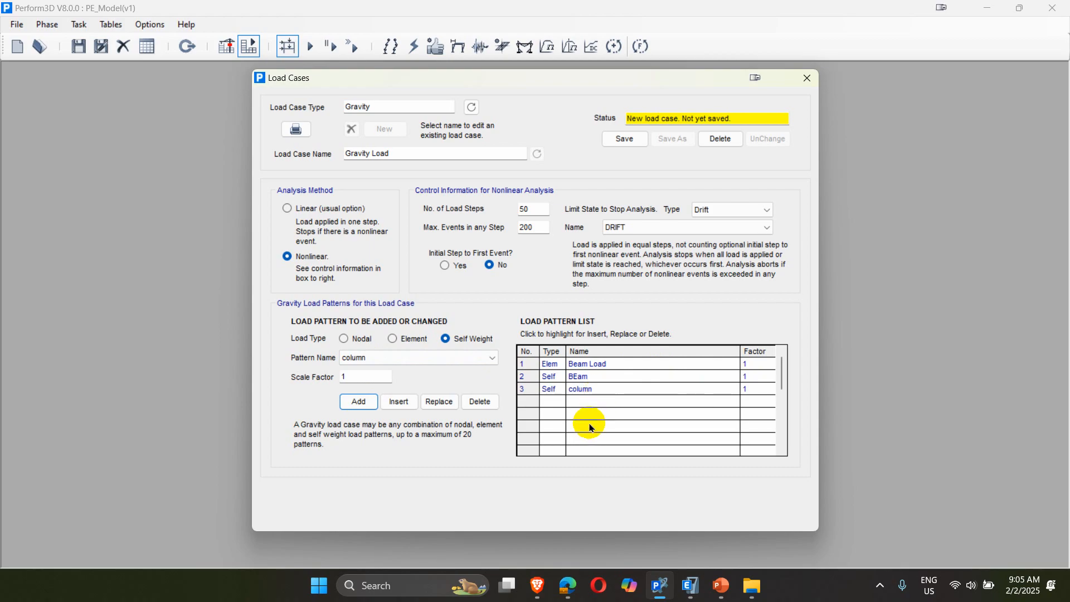
pyautogui.click(341, 362)
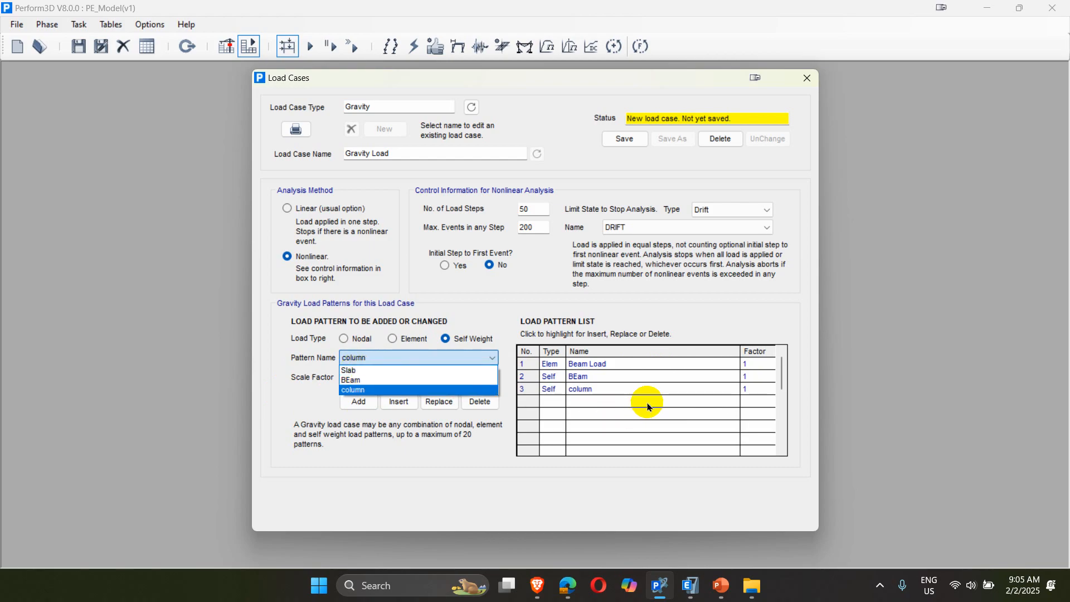
pyautogui.click(666, 318)
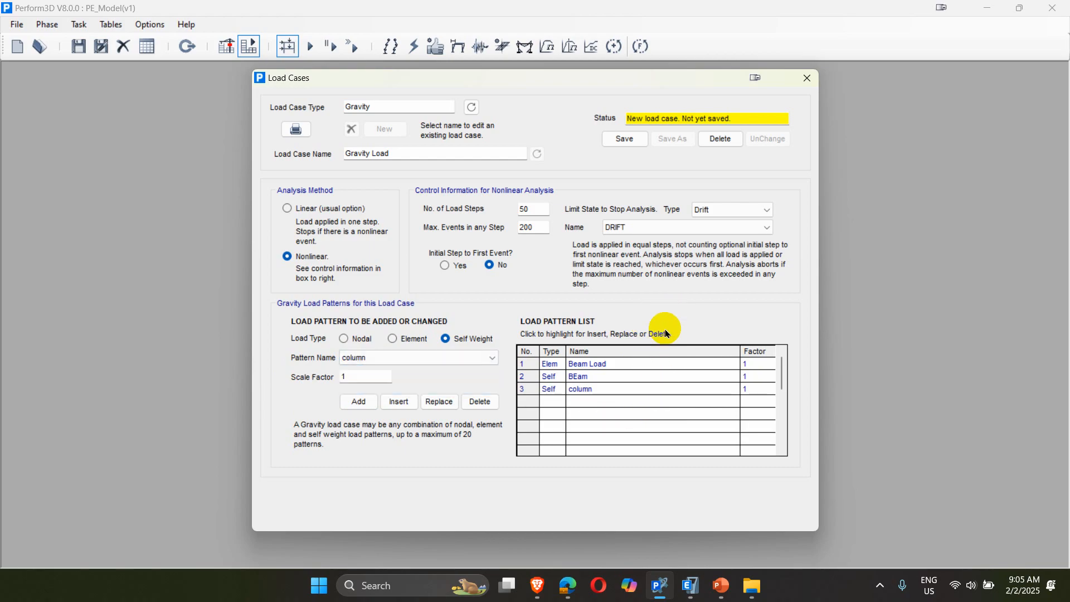